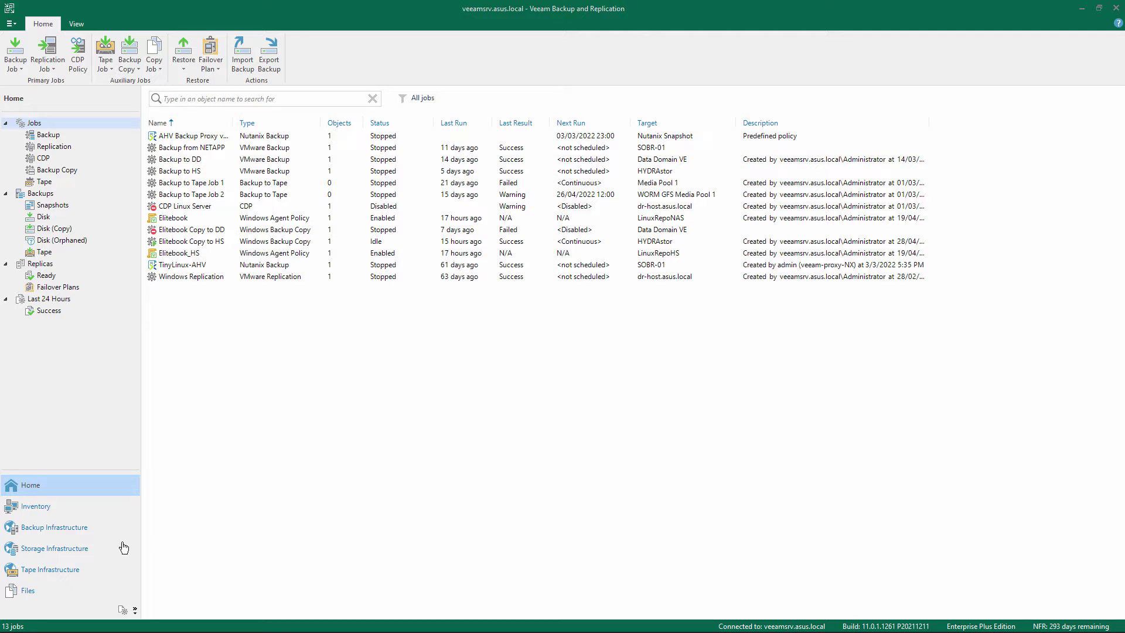
From Backup Infrastructure, start adding a direct-attached Linux backup repository
click(18, 530)
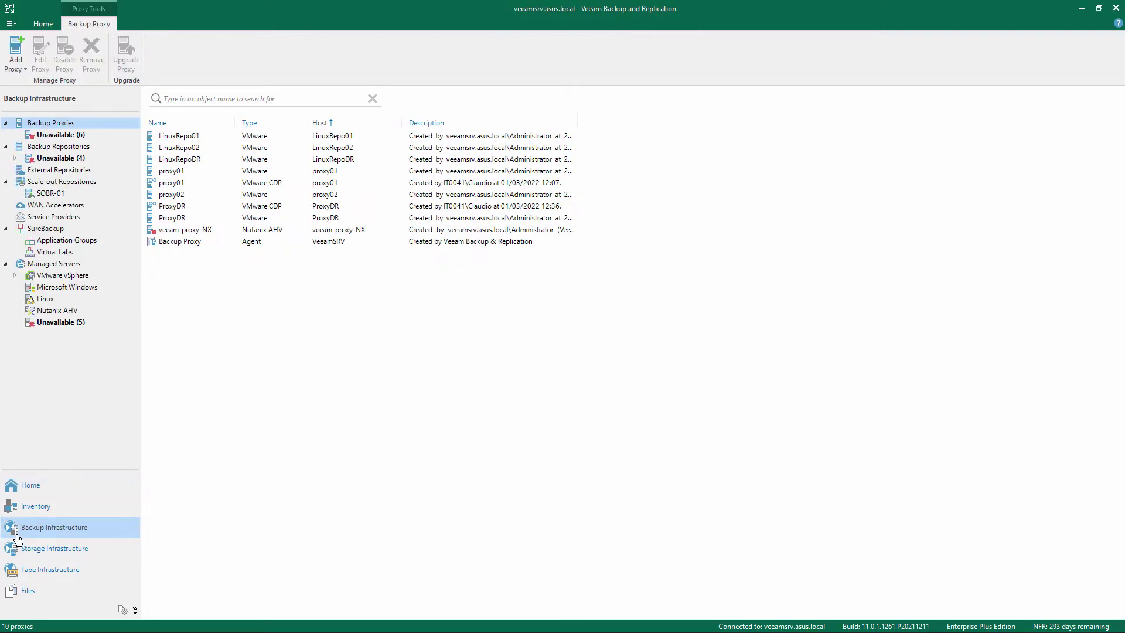
click(52, 146)
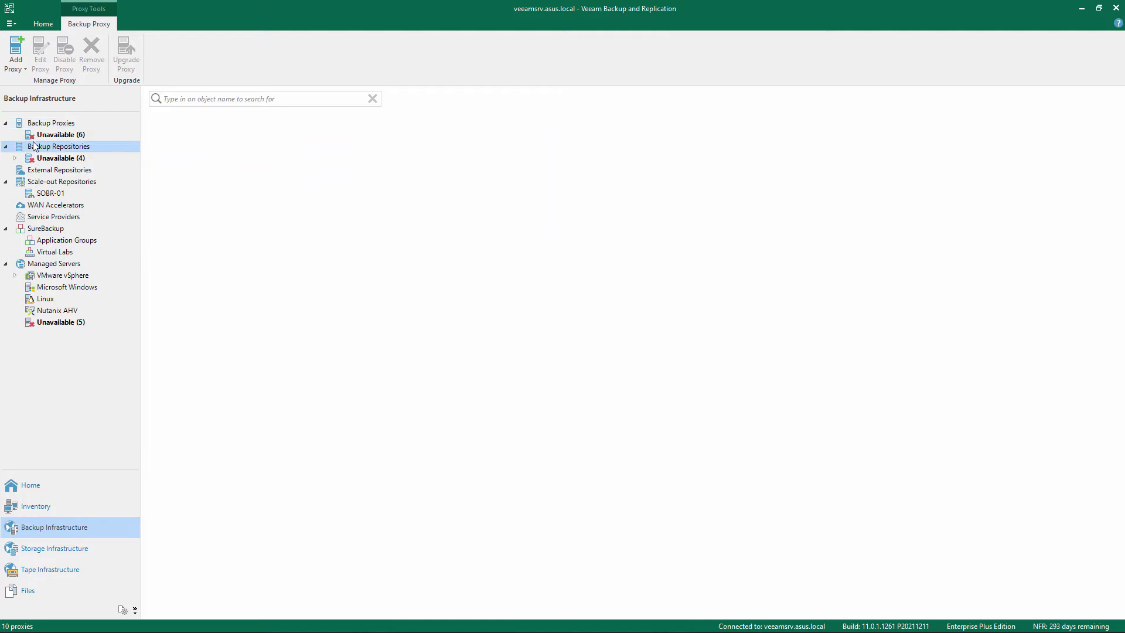
right_click(35, 147)
click(92, 149)
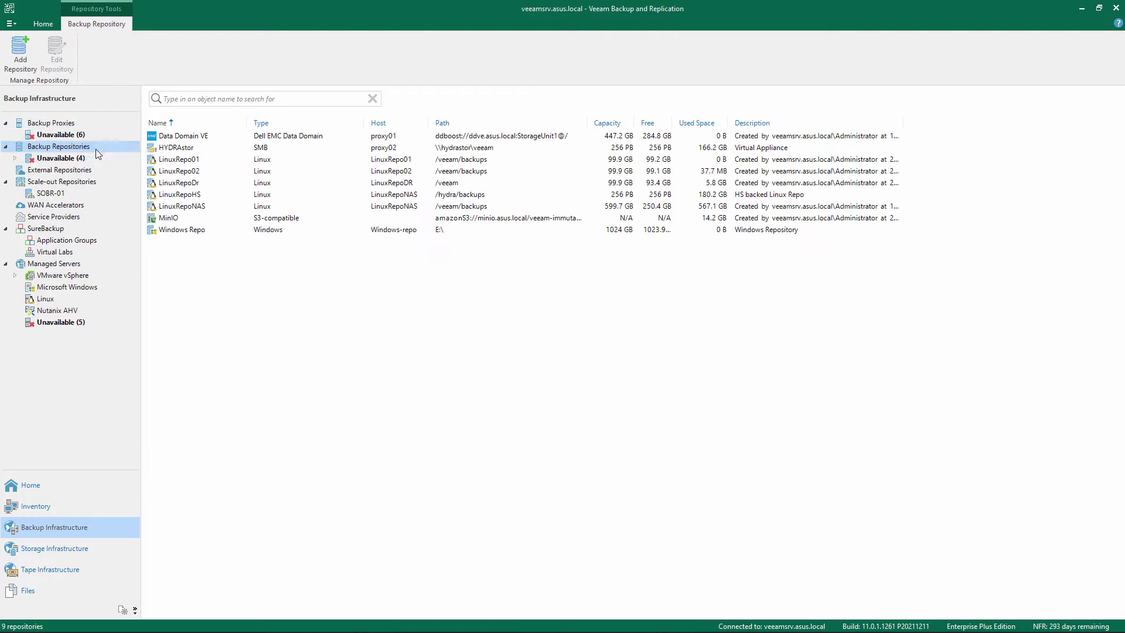
click(486, 237)
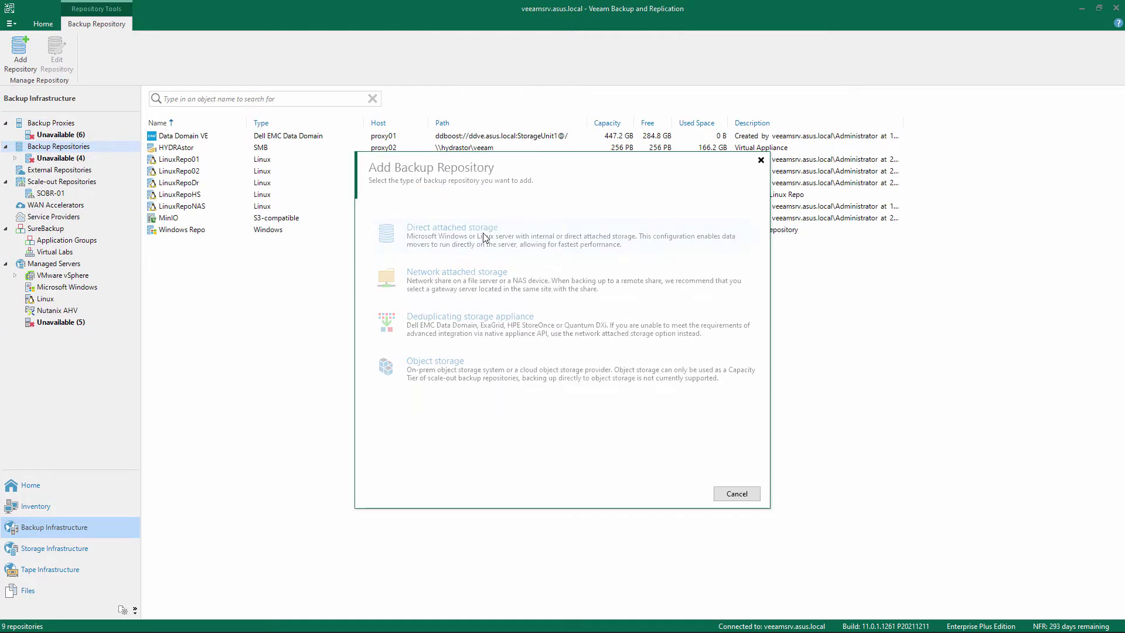
click(482, 281)
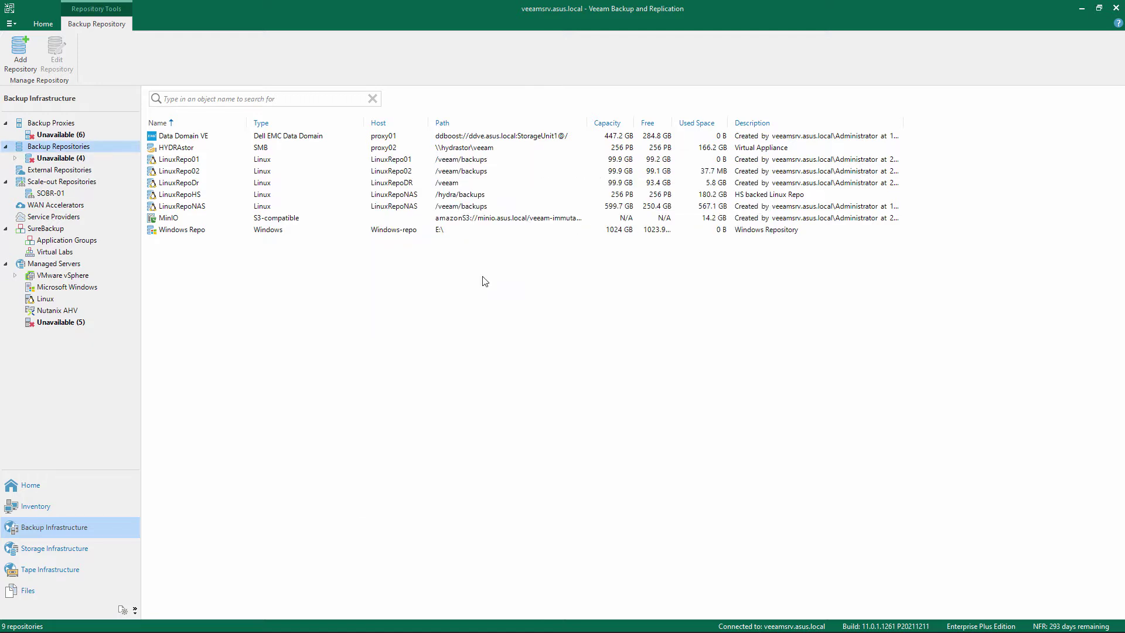
text(Linux Repo)
Name the repository 'Linux Repo', describe it as 'Linux Repository', and select the linux-repository server
key(Tab)
text(Linux Repository)
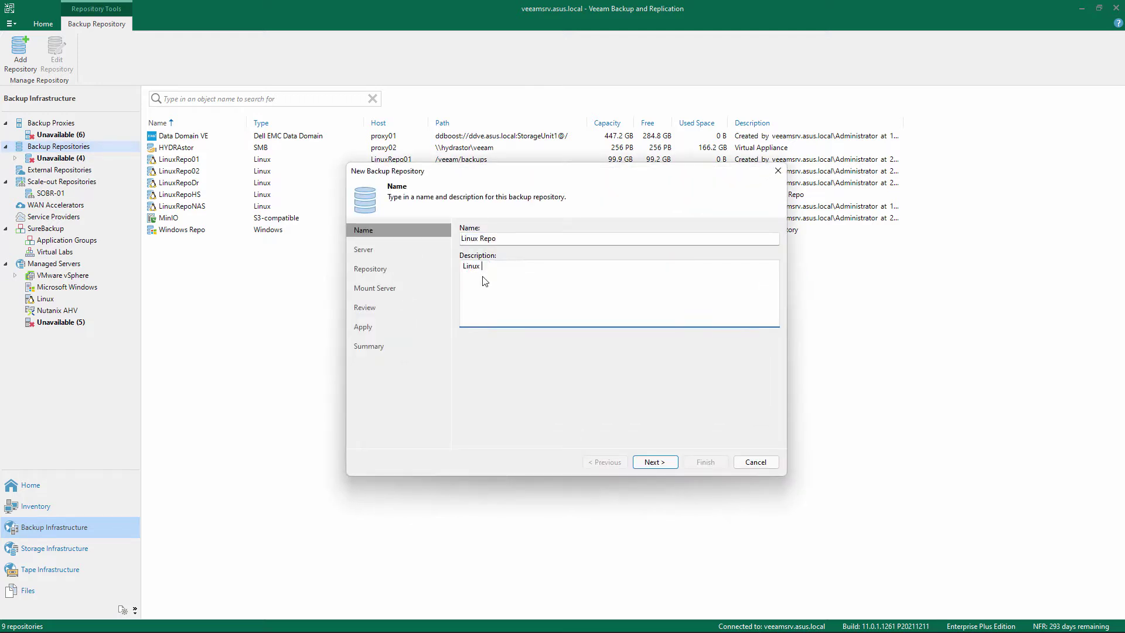
click(655, 461)
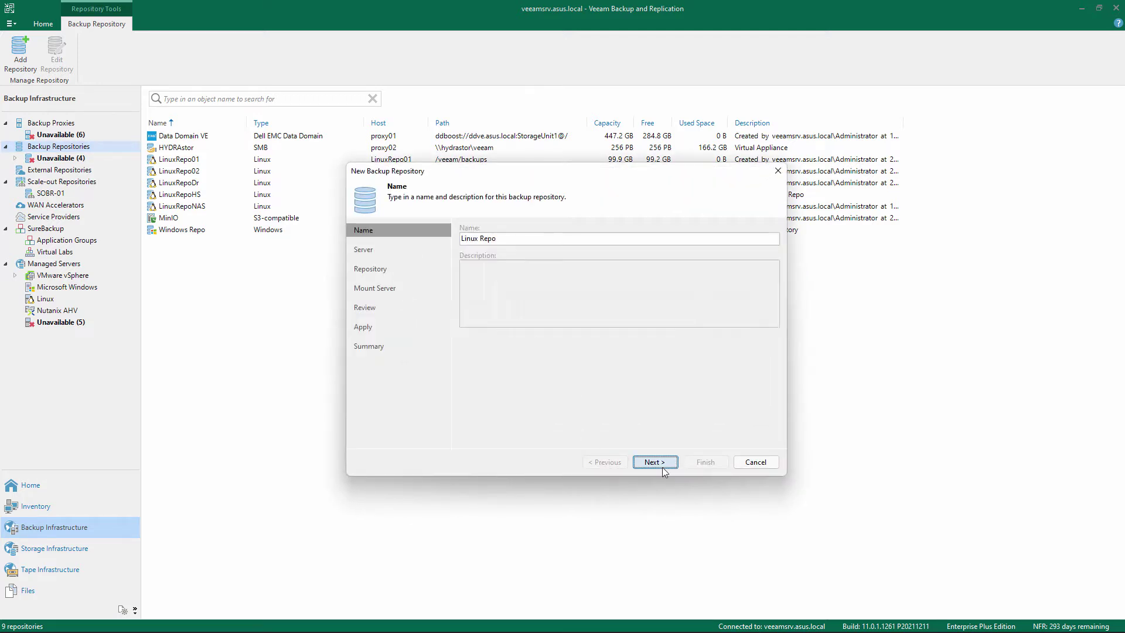
click(593, 241)
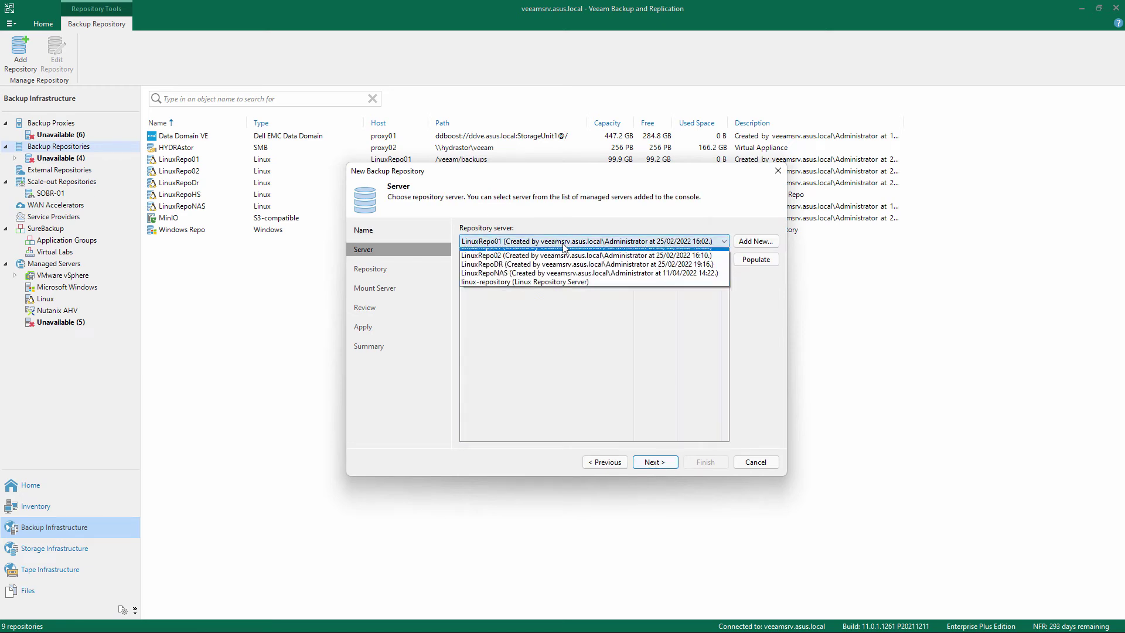
click(559, 283)
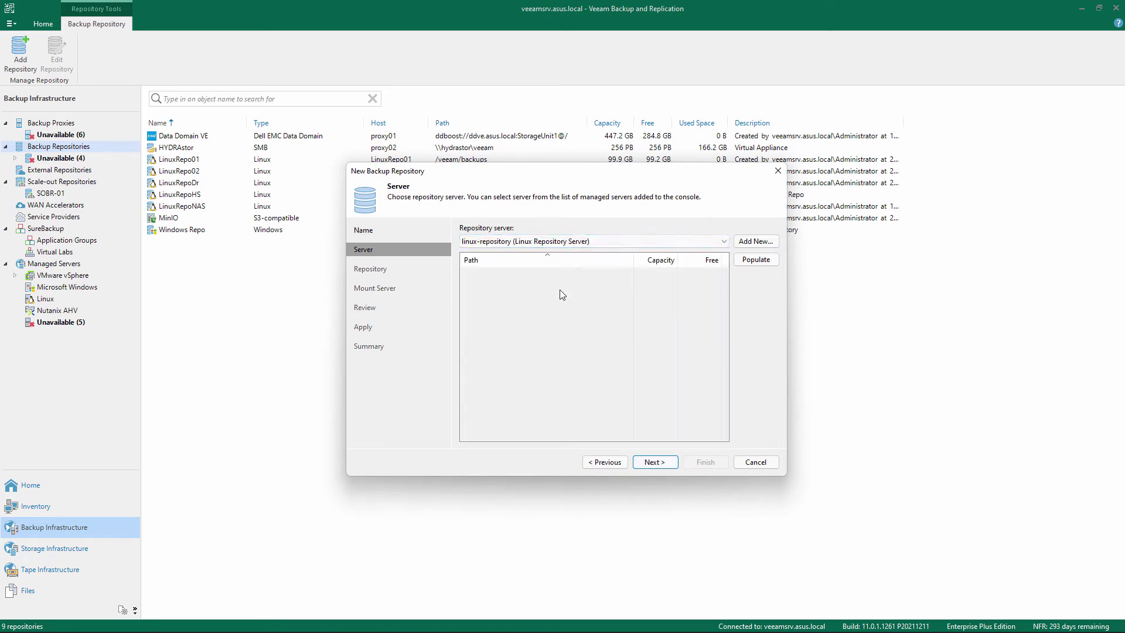
click(654, 462)
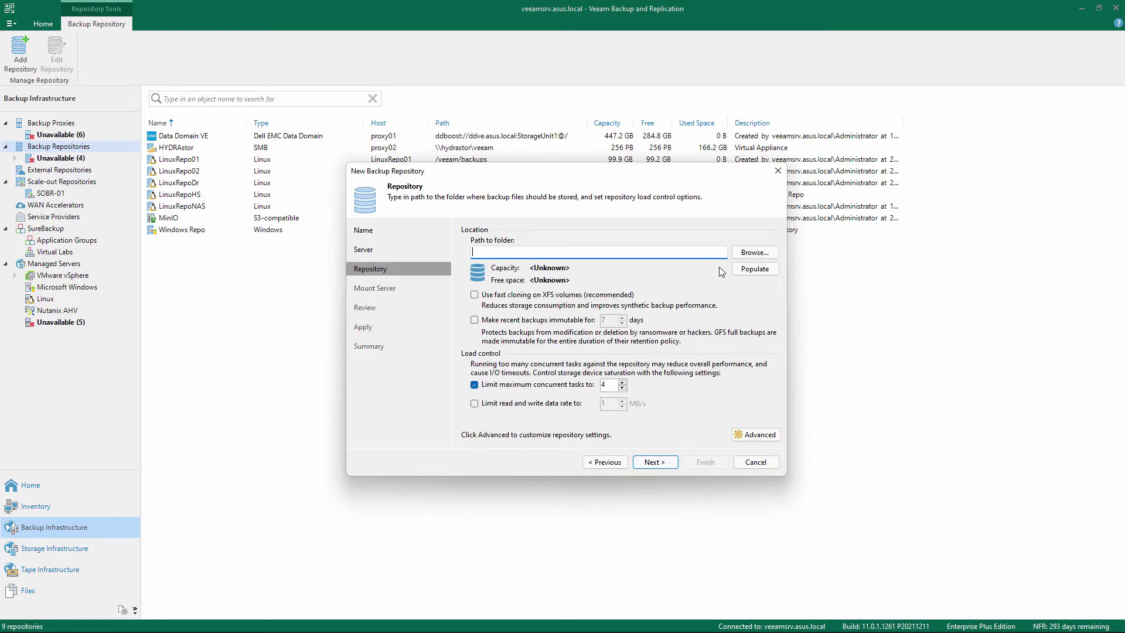
Choose the /veeam folder on linux-repository as the repository path
click(753, 252)
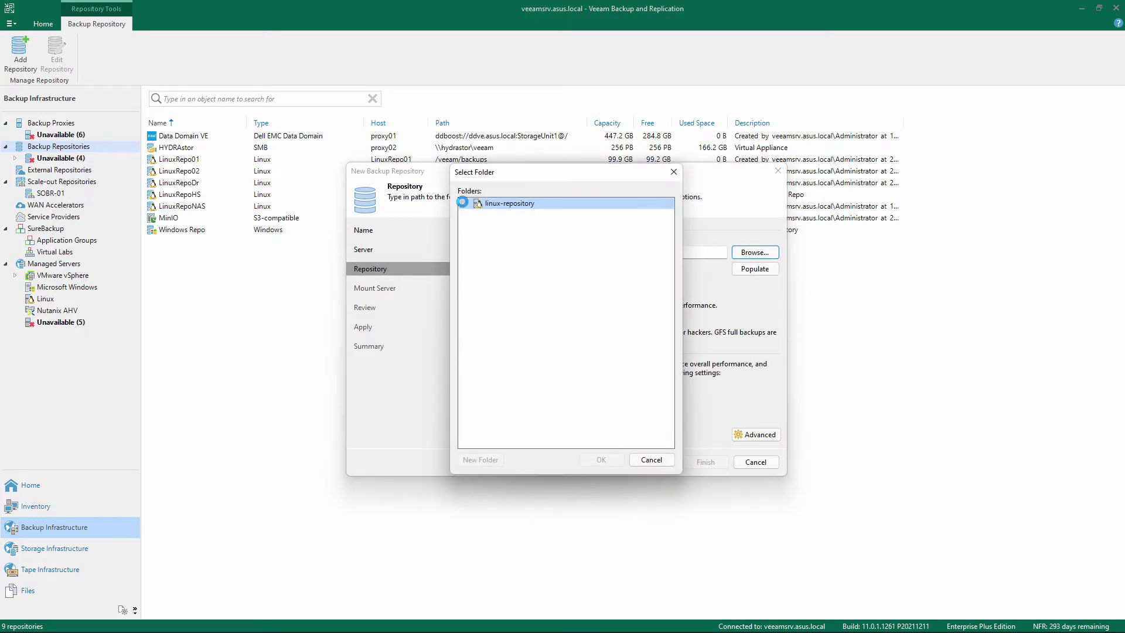
click(463, 203)
click(504, 438)
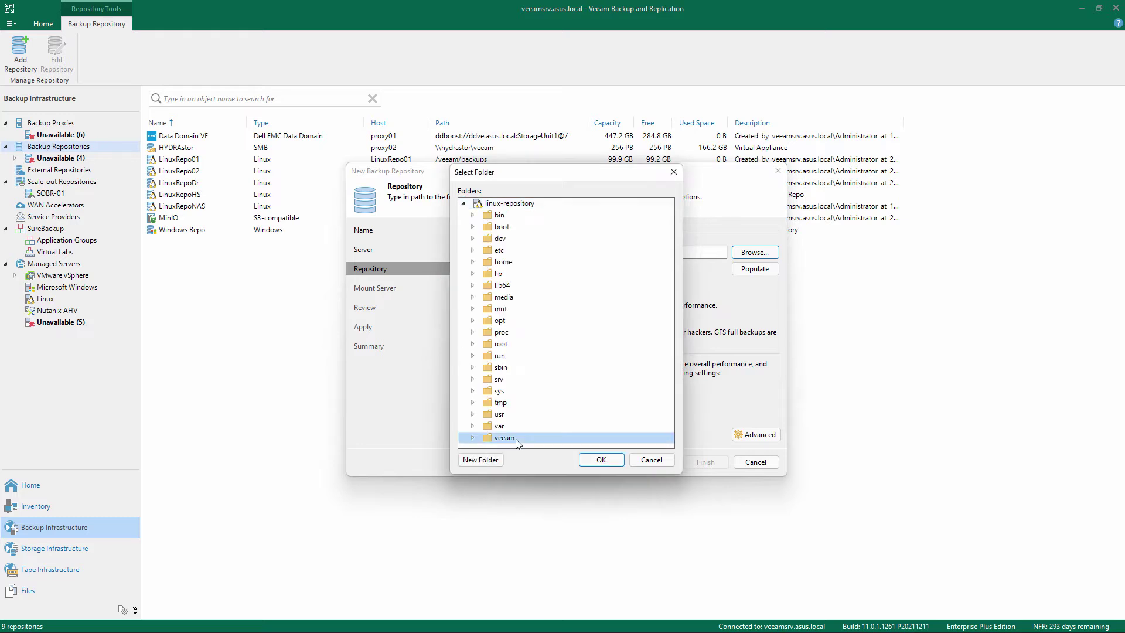
click(600, 461)
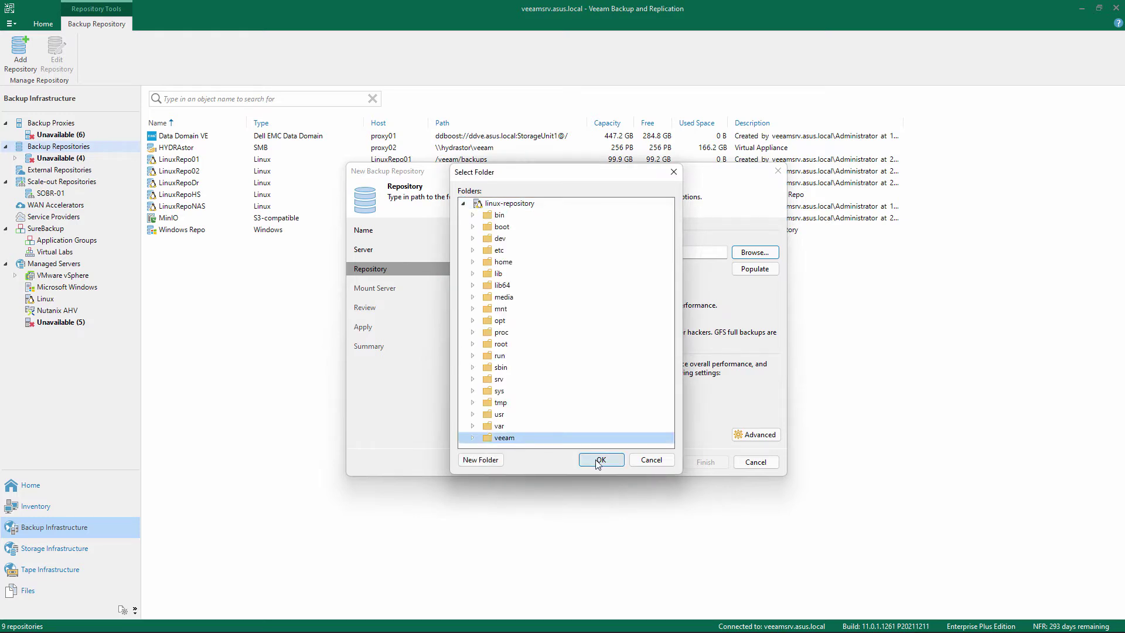
Populate capacity (99.9 GB), enable XFS fast cloning, and review the Advanced storage settings
click(754, 269)
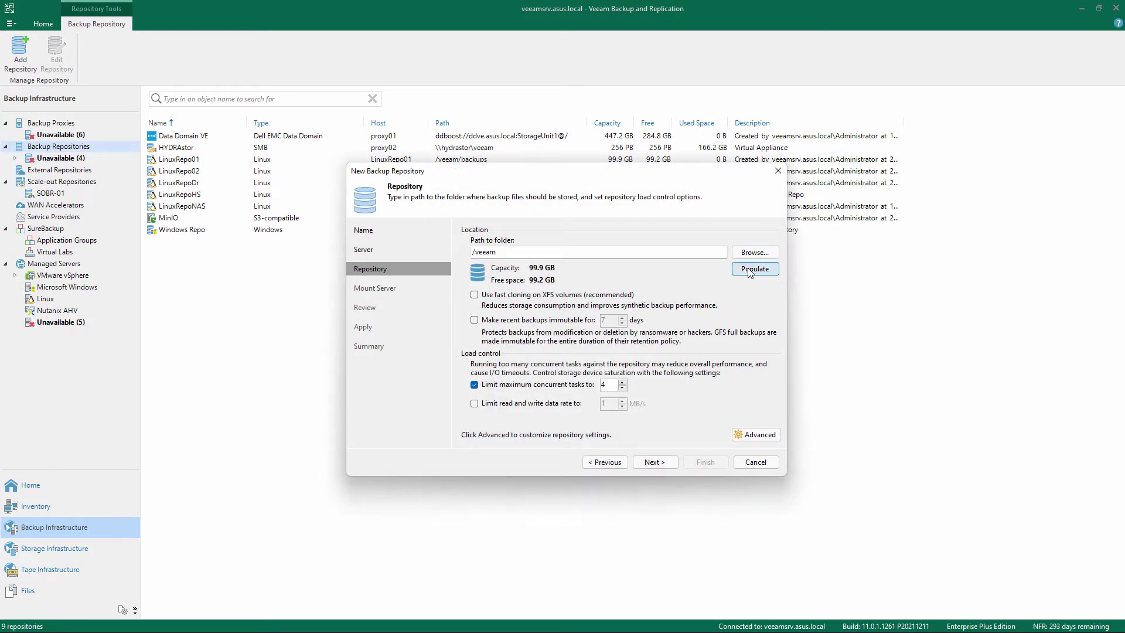
click(609, 295)
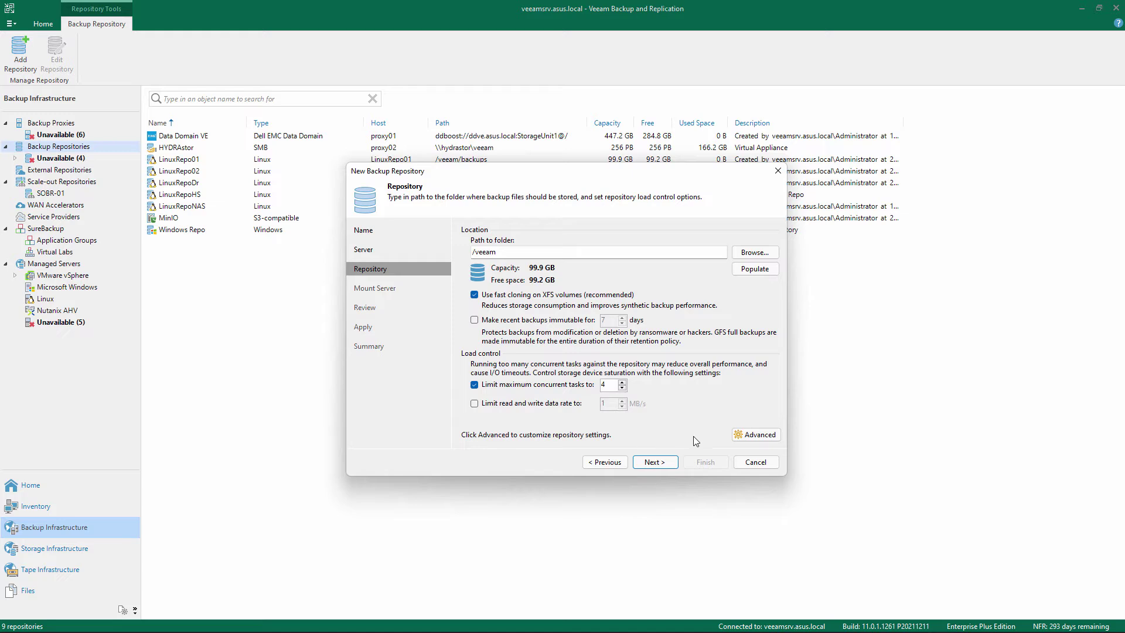
click(754, 434)
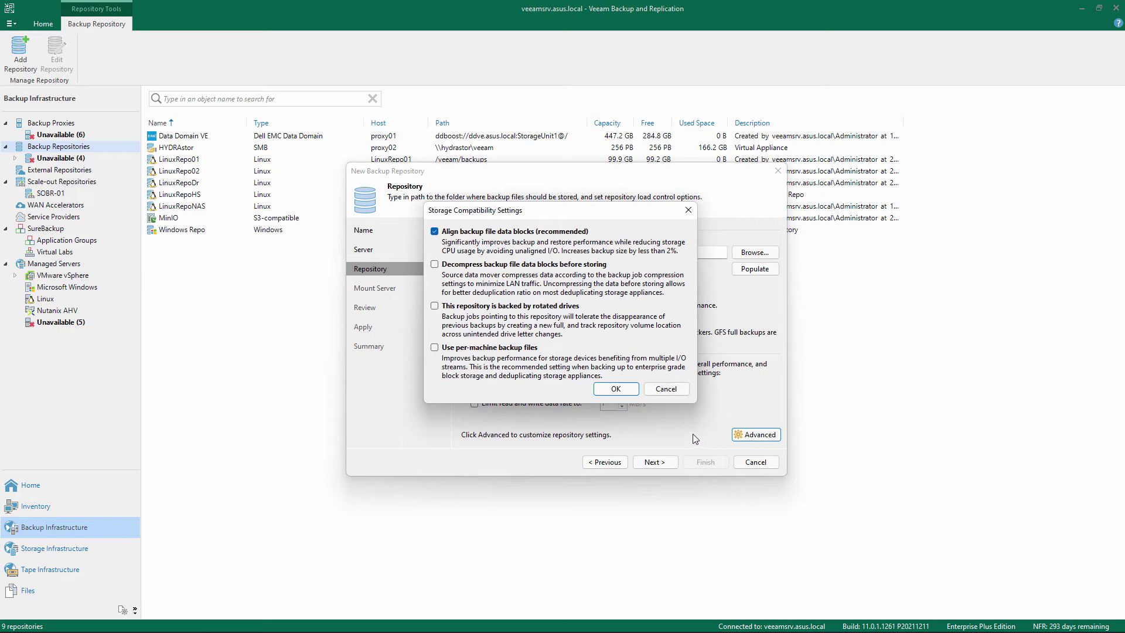
click(615, 389)
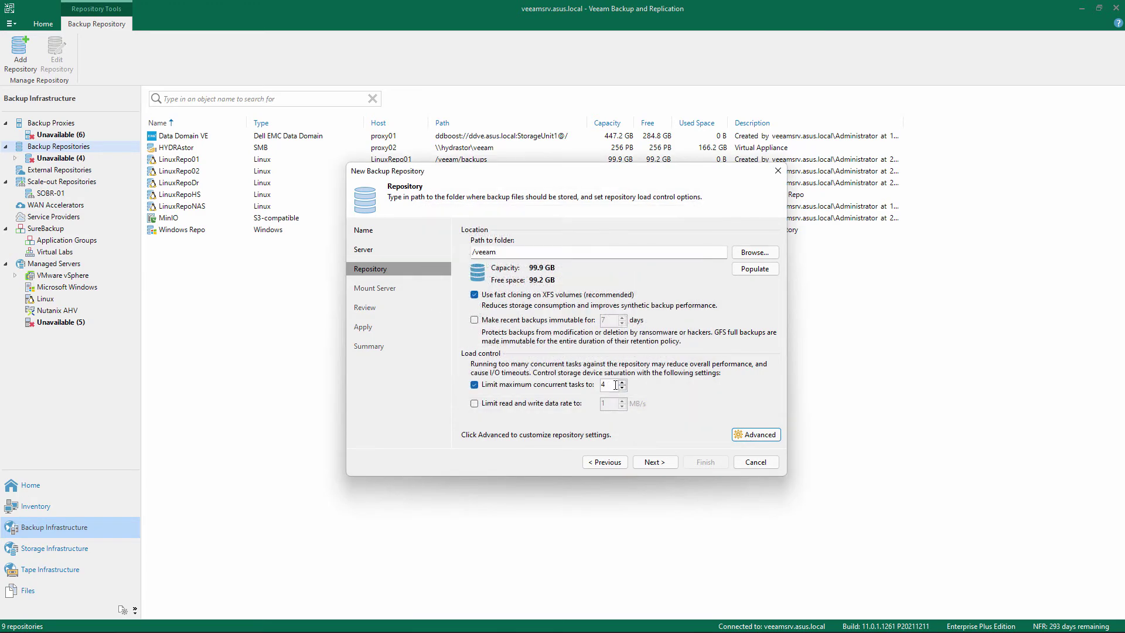
Accept the mount server defaults, apply the reviewed settings, and finish the wizard
click(652, 462)
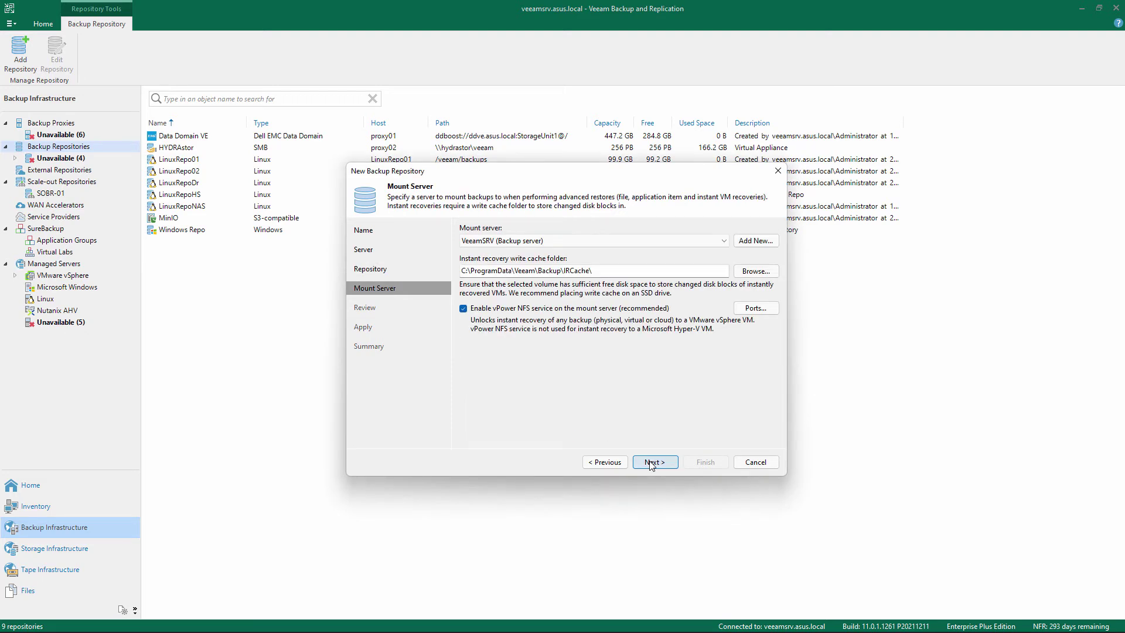
click(652, 462)
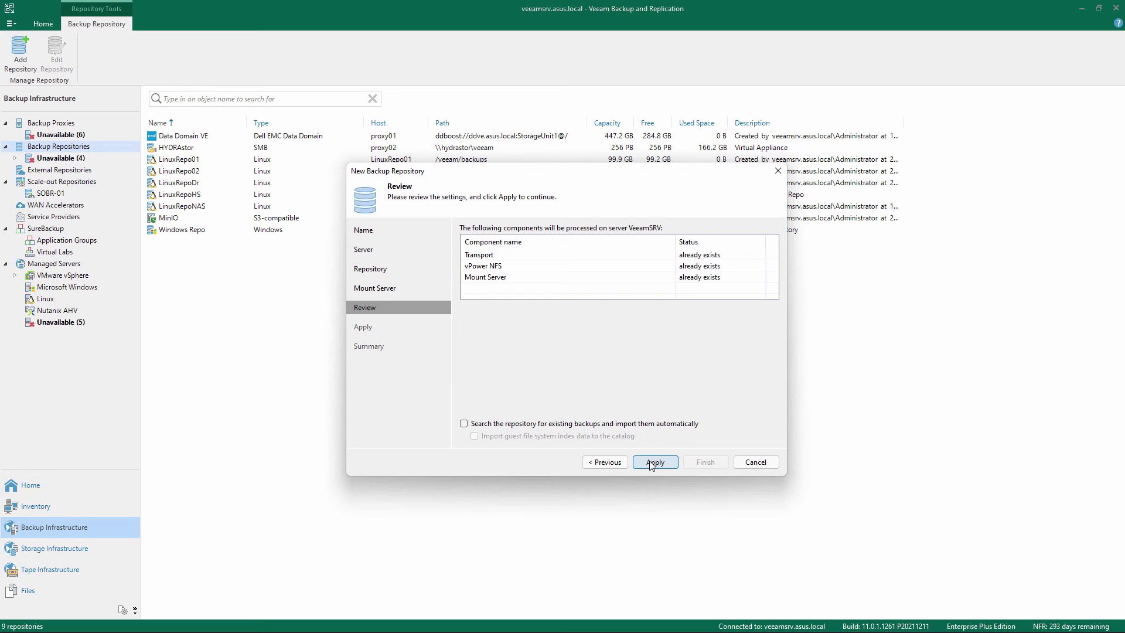
click(653, 462)
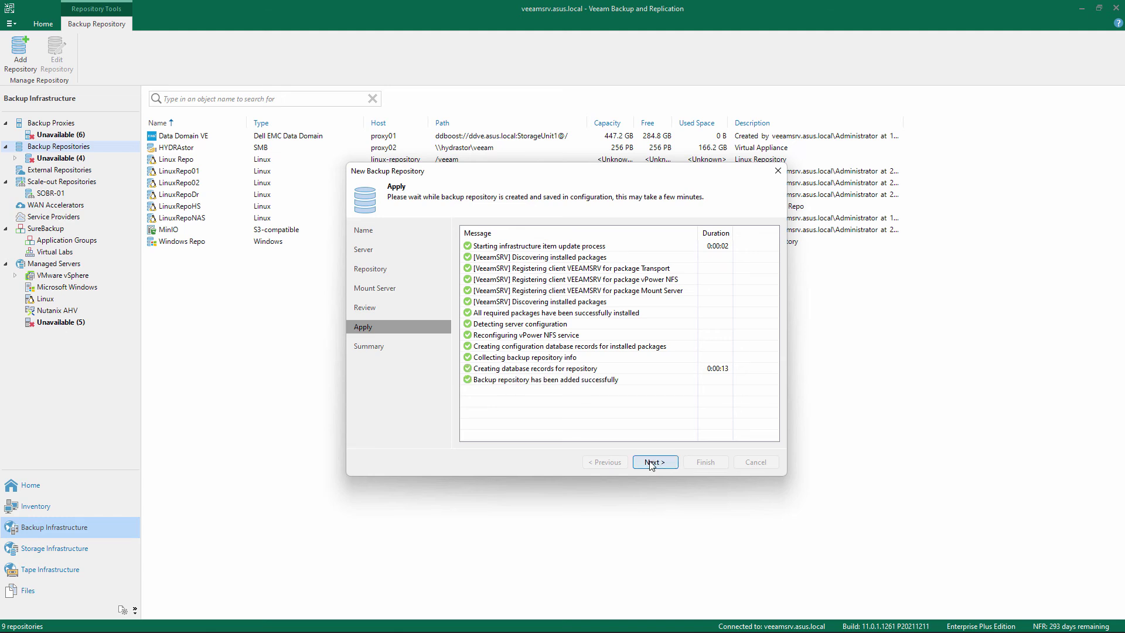
click(652, 463)
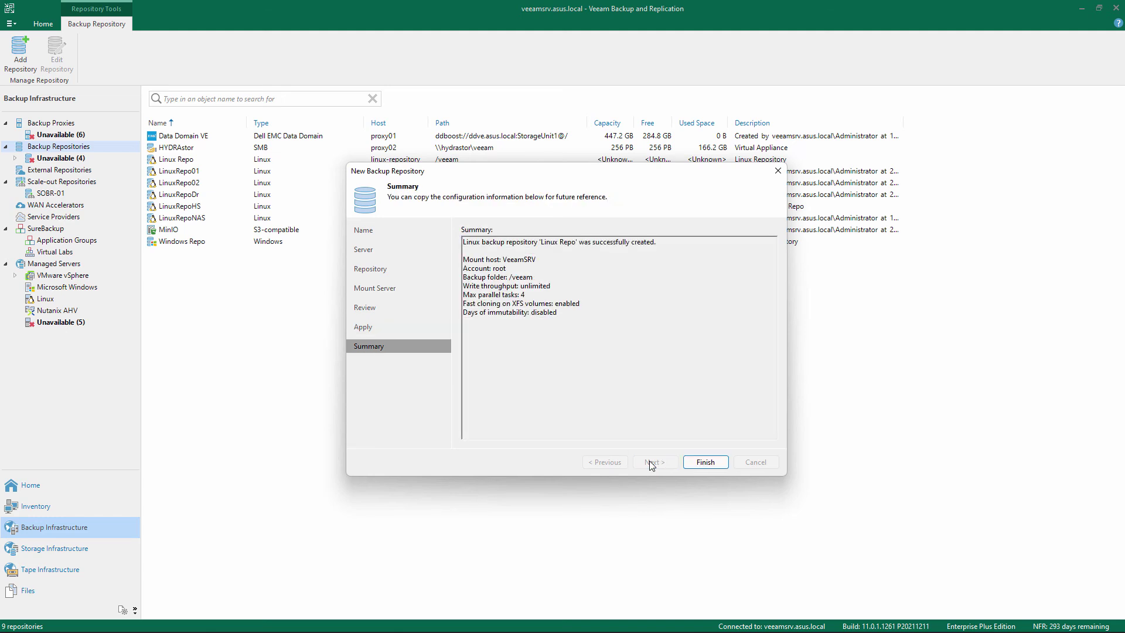
click(705, 462)
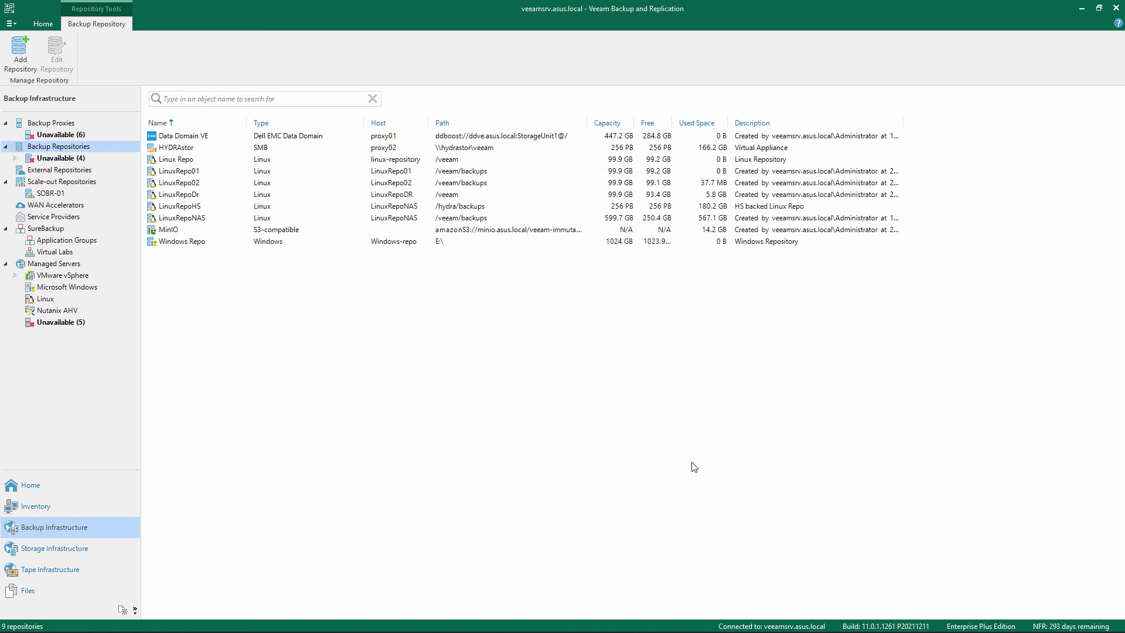